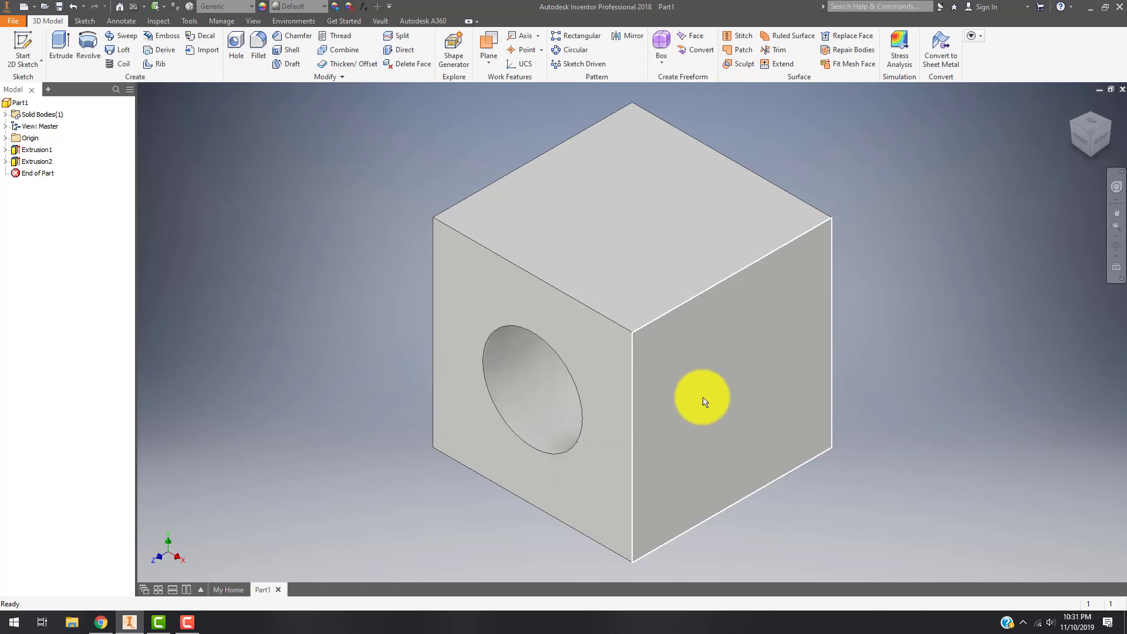
- Bring up the context menu on the cube's right face
{"action": "right_click", "coordinate": [761, 400]}
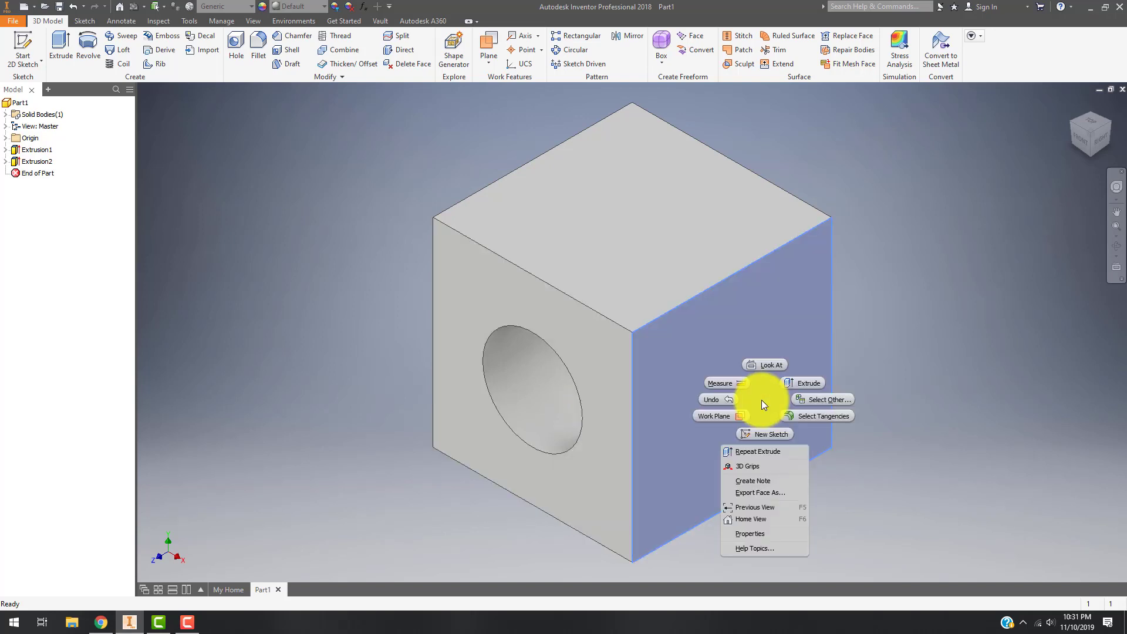
- Start Sketch3 on the right face, pan it into view, and turn on construction geometry
{"action": "left_click", "coordinate": [760, 432]}
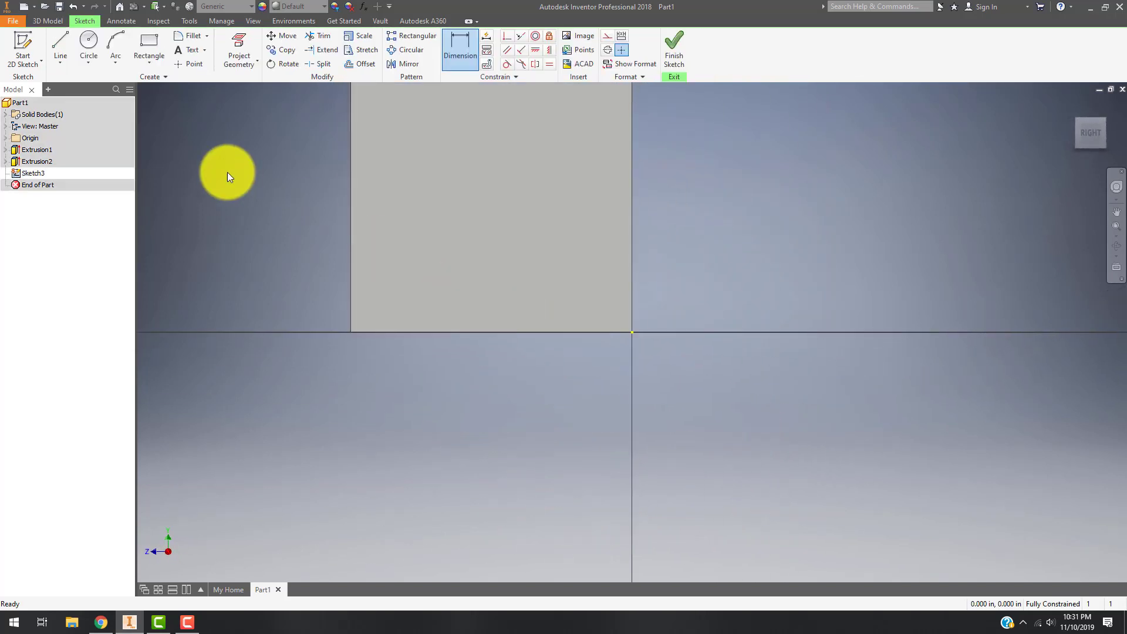
{"action": "middle_click_drag", "start_coordinate": [227, 171], "coordinate": [245, 299]}
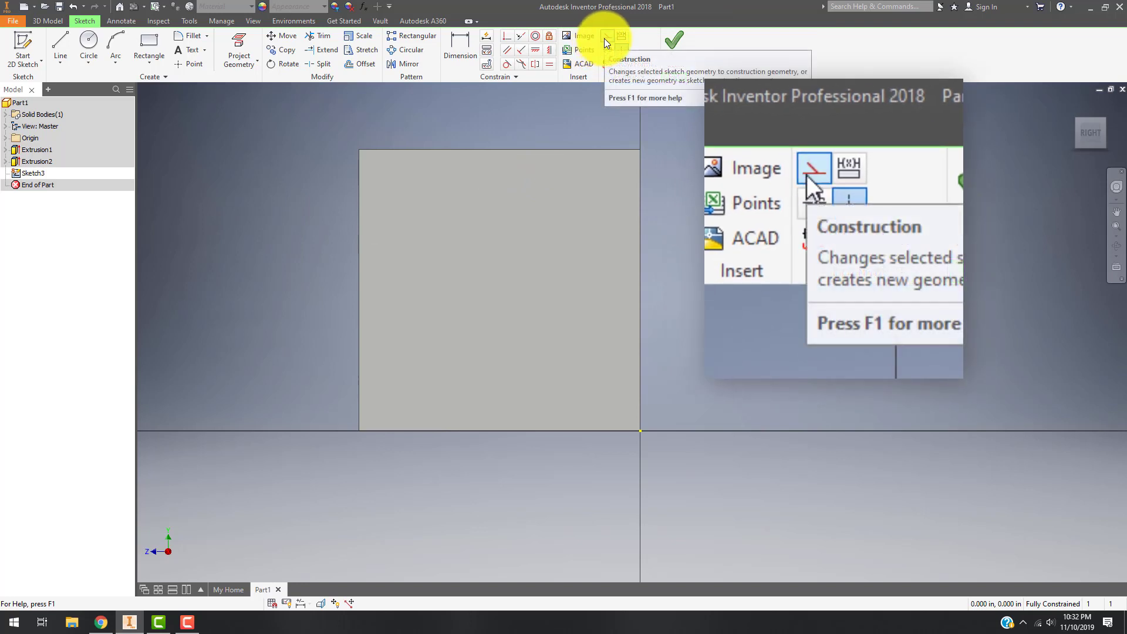
{"action": "left_click", "coordinate": [605, 36]}
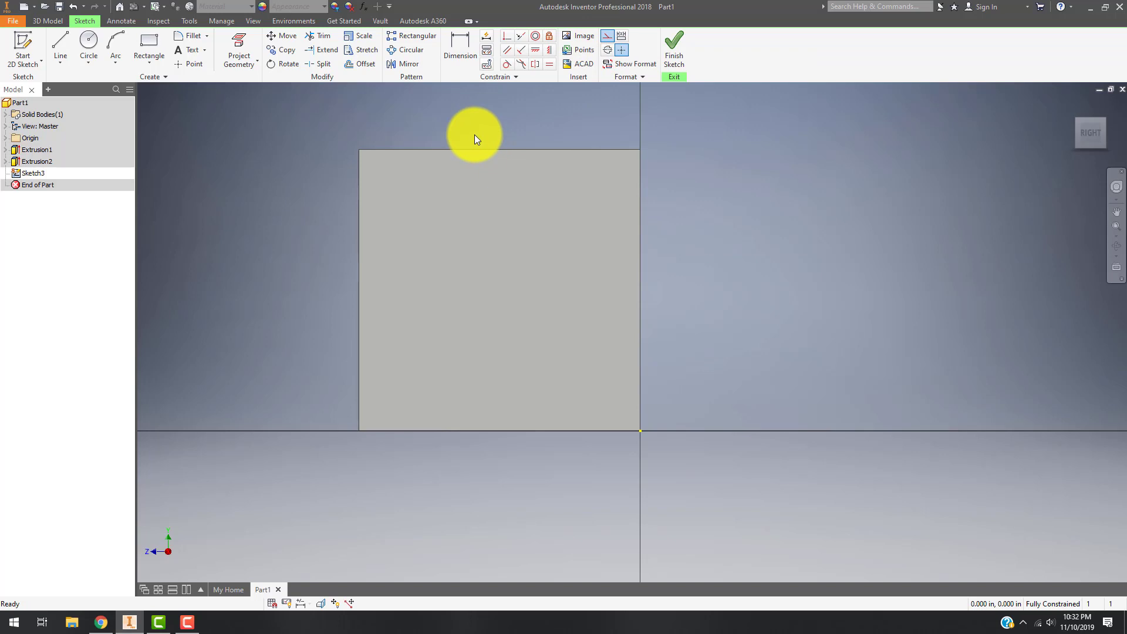
- Draw vertical and horizontal construction lines joining opposite edge midpoints, crossing at the face centre
{"action": "left_click", "coordinate": [56, 42]}
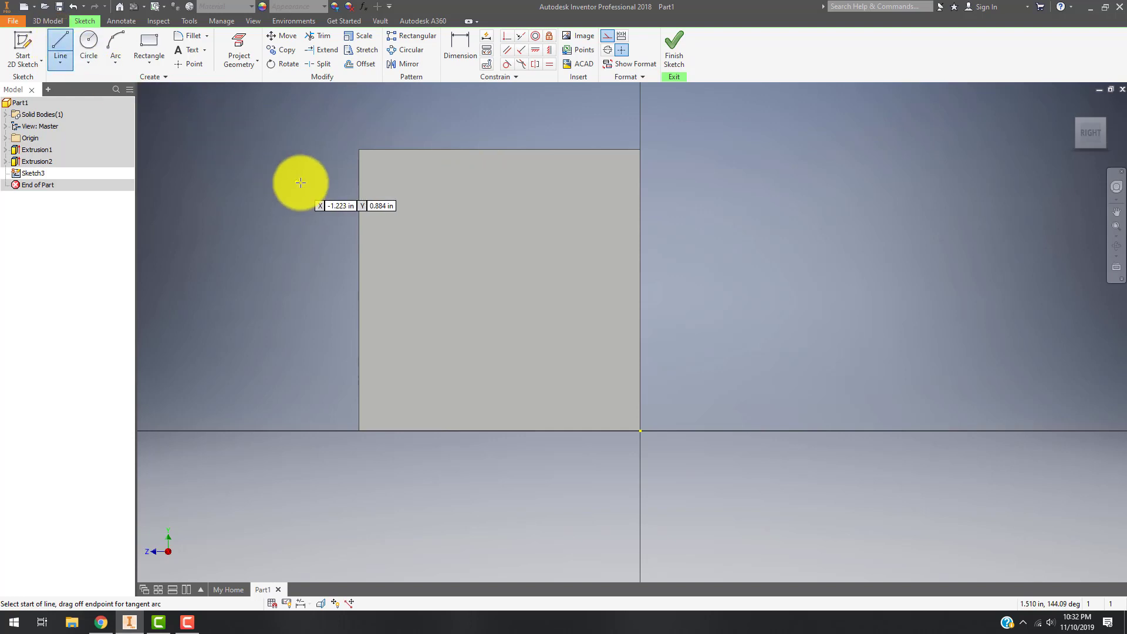
{"action": "left_click", "coordinate": [499, 149]}
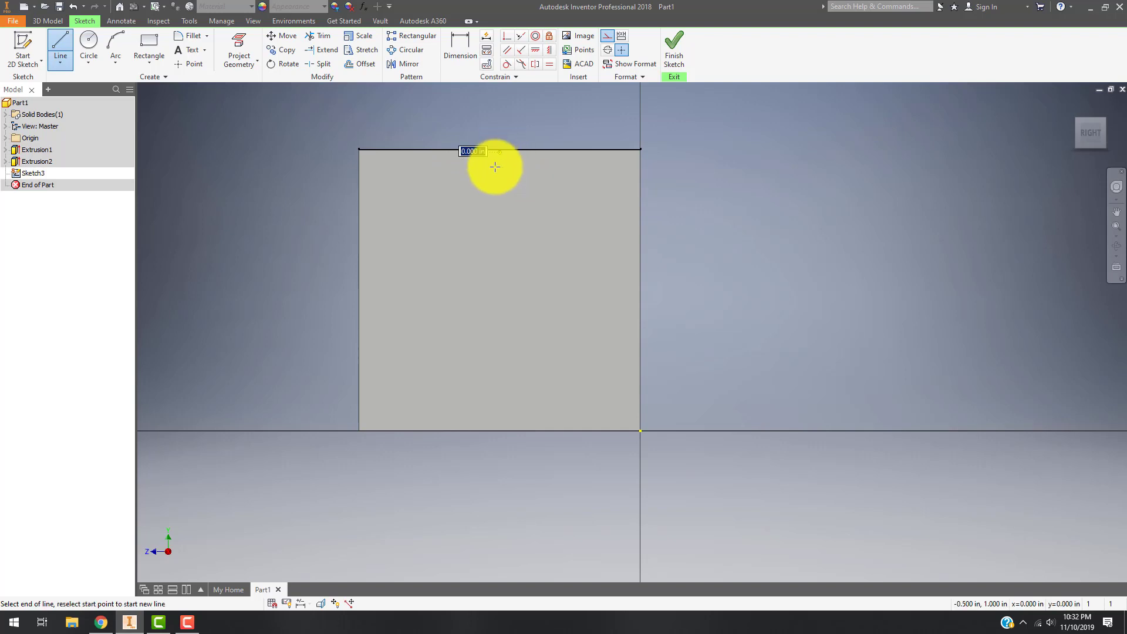
{"action": "double_click", "coordinate": [500, 430]}
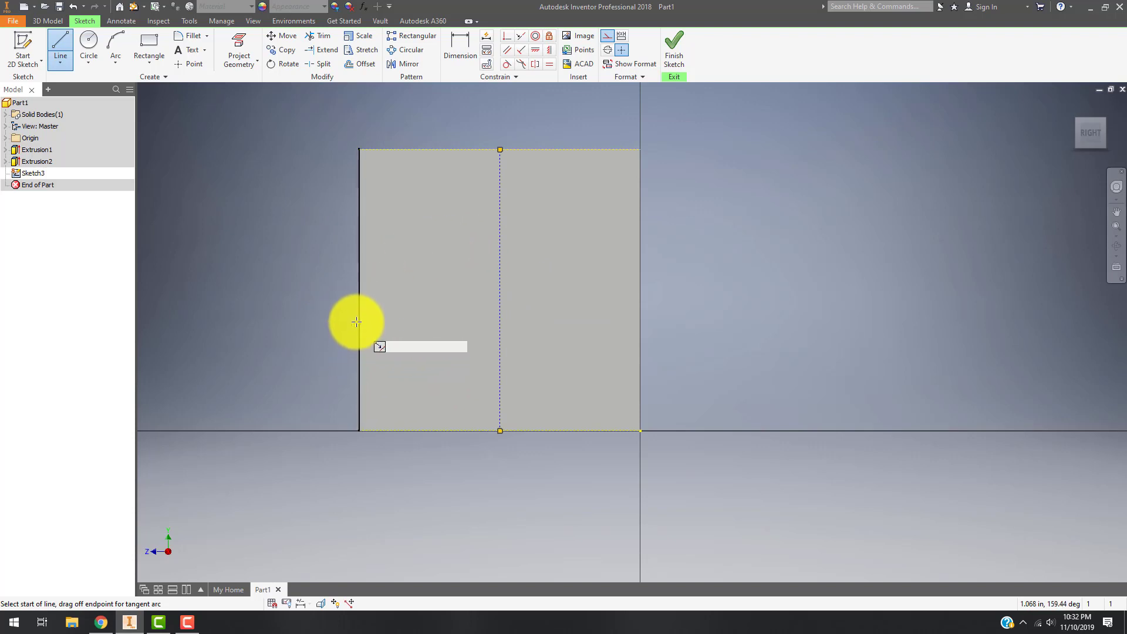
{"action": "left_click", "coordinate": [360, 290]}
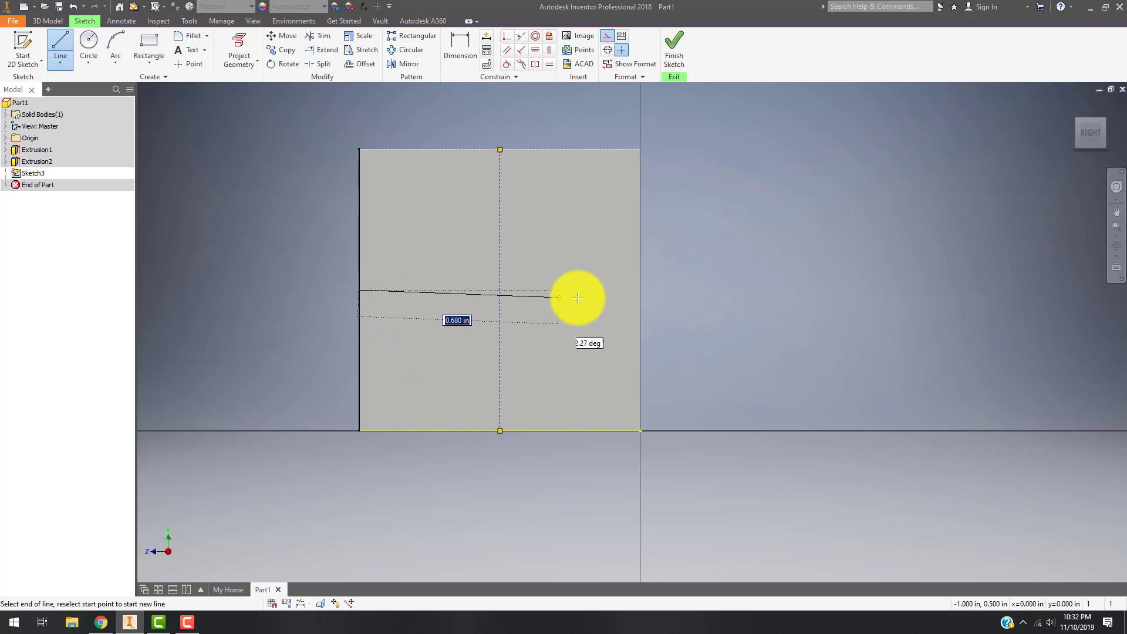
{"action": "left_click", "coordinate": [640, 290]}
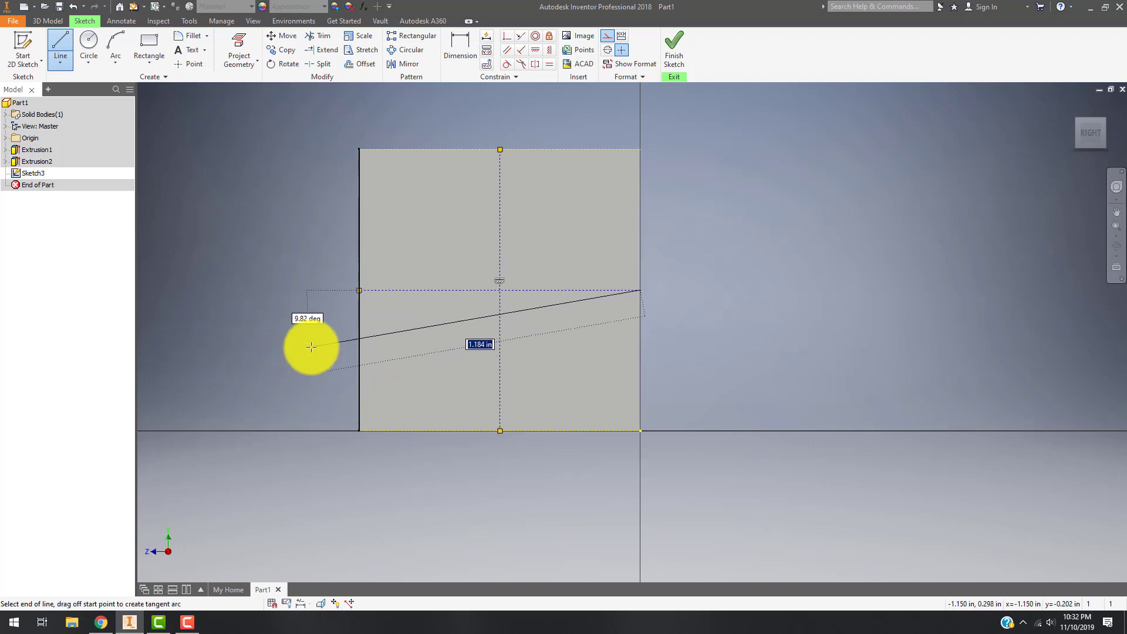
{"action": "key", "text": "Escape"}
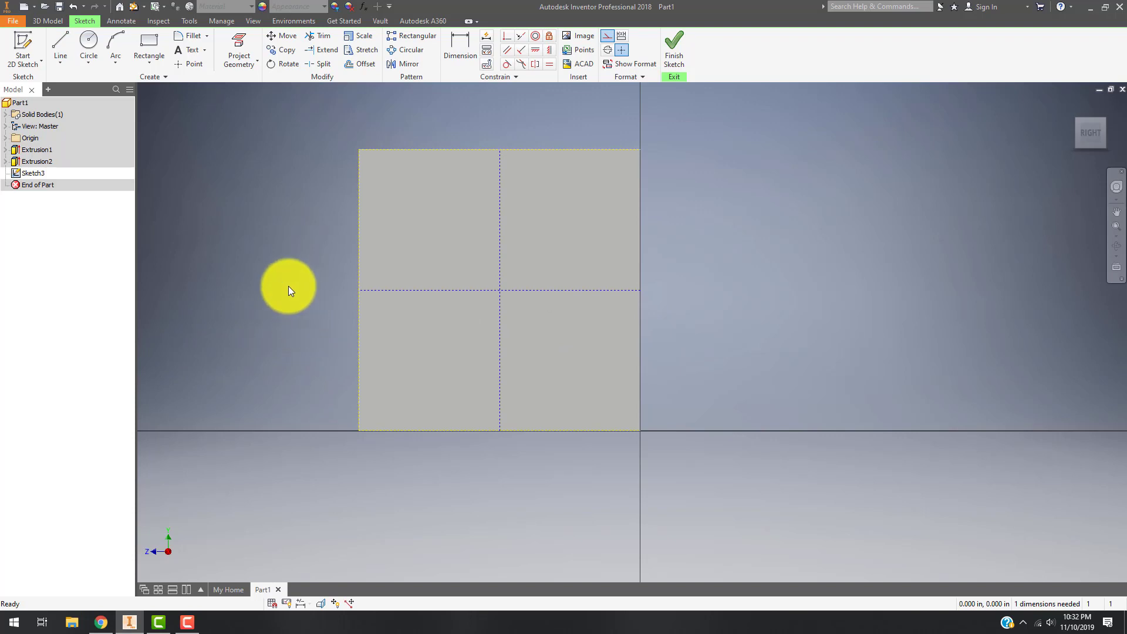
- Draw a .5 circle centred on the construction lines' intersection
{"action": "left_click", "coordinate": [88, 40]}
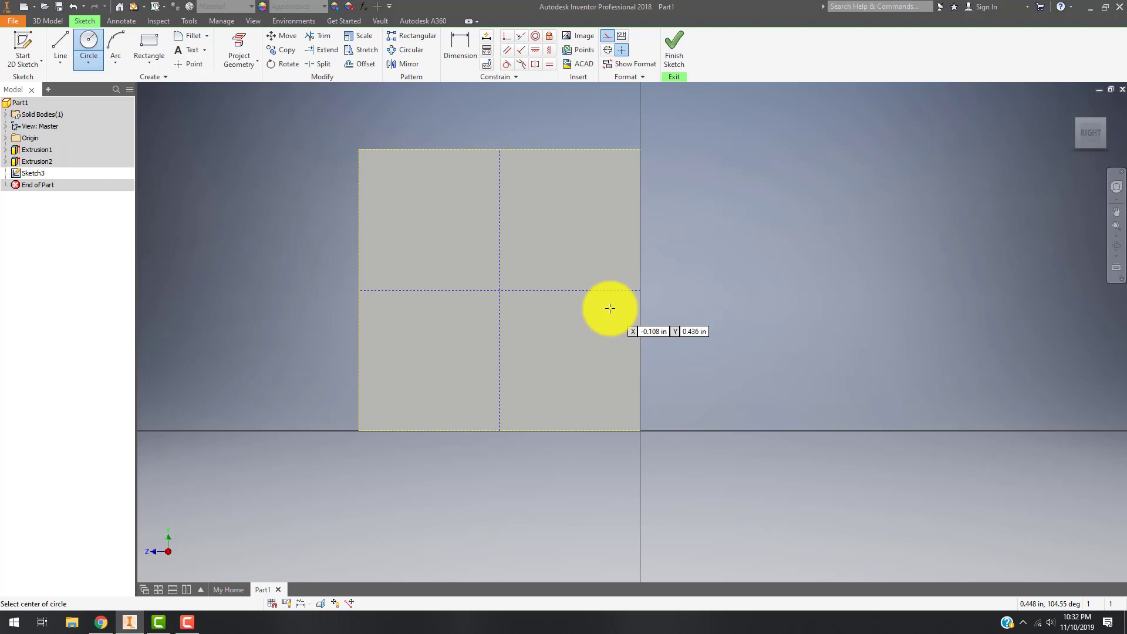
{"action": "left_click", "coordinate": [501, 289]}
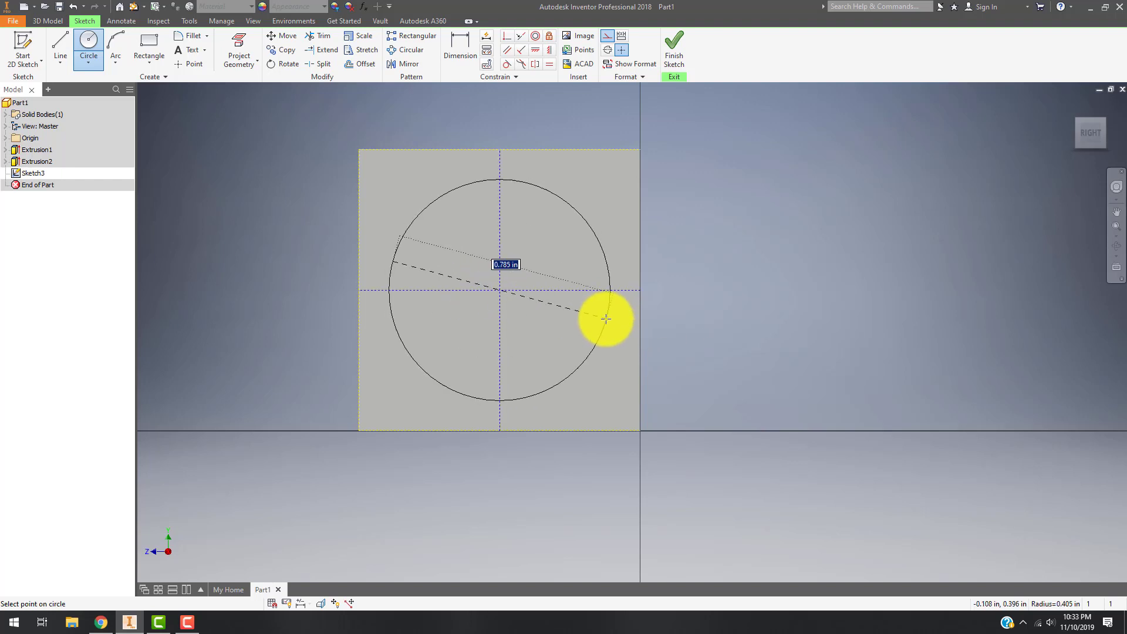
{"action": "type", "text": ".5"}
{"action": "key", "text": "Return"}
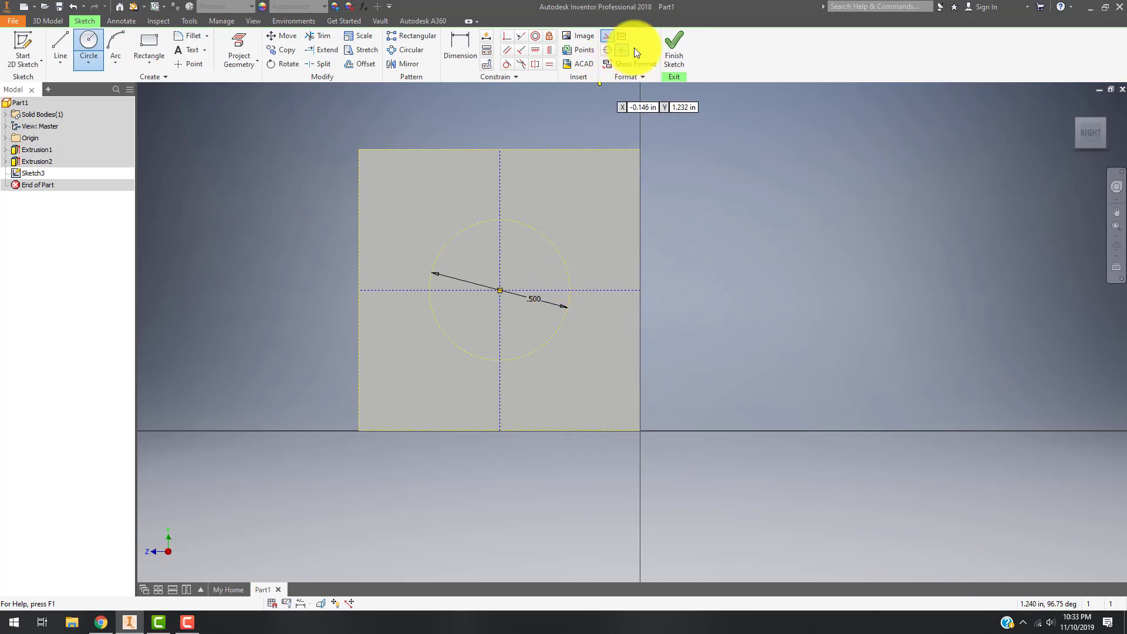
- Finish the sketch and attempt an extrusion, dismissing the no-closed-profile warning
{"action": "left_click", "coordinate": [672, 47]}
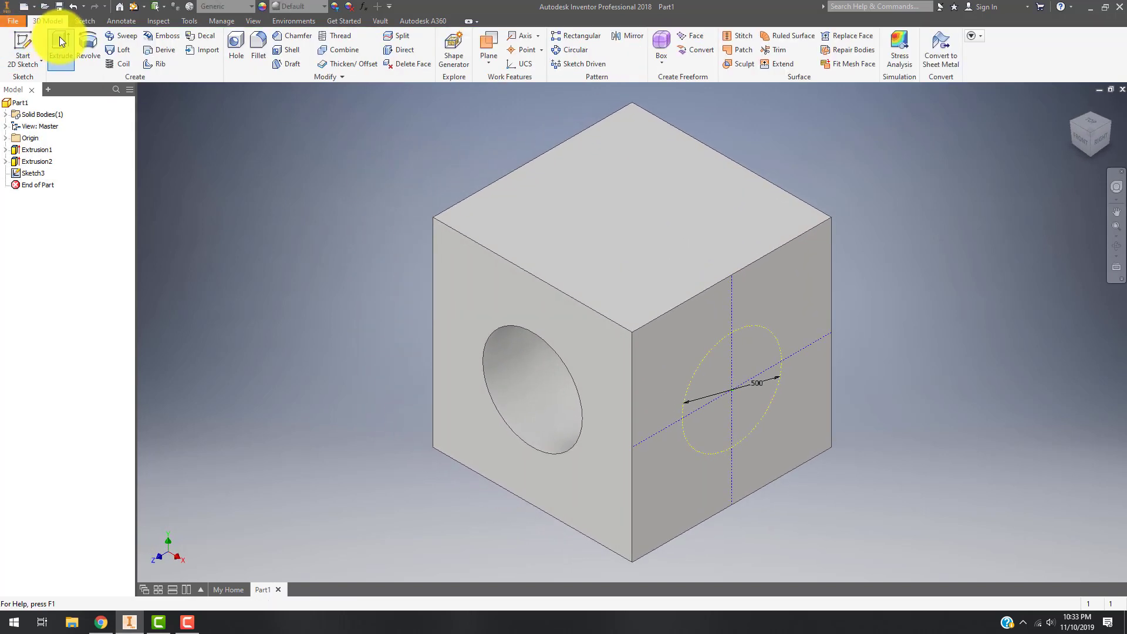
{"action": "left_click", "coordinate": [58, 37]}
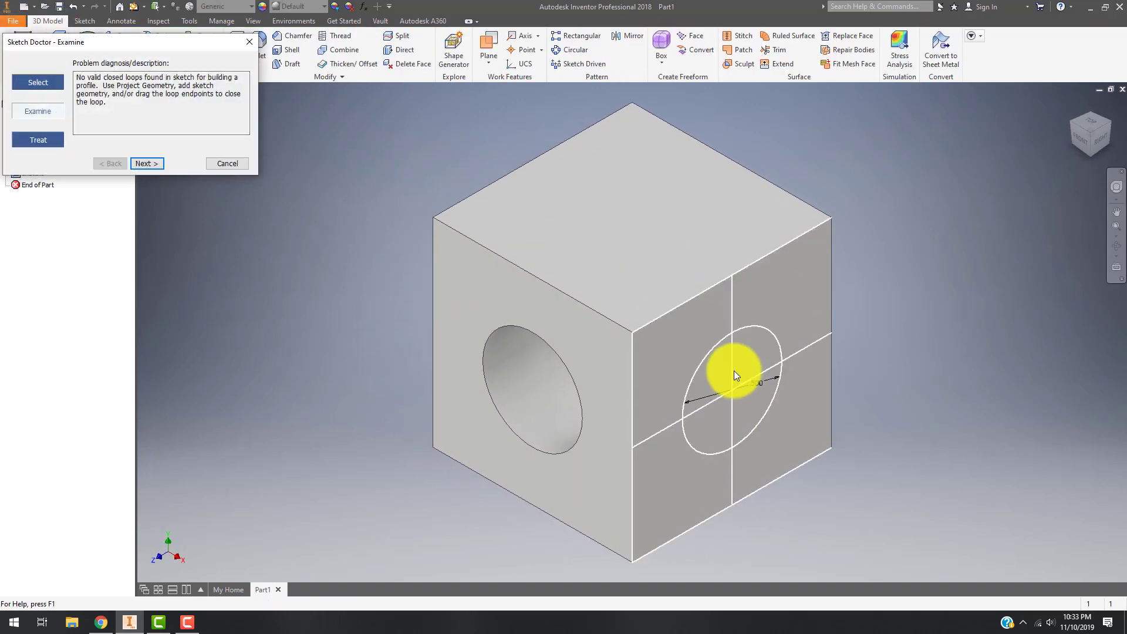
{"action": "left_click", "coordinate": [227, 164]}
- Reopen Sketch3, convert the .500 circle from construction to regular geometry, and finish the sketch
{"action": "right_click", "coordinate": [26, 173]}
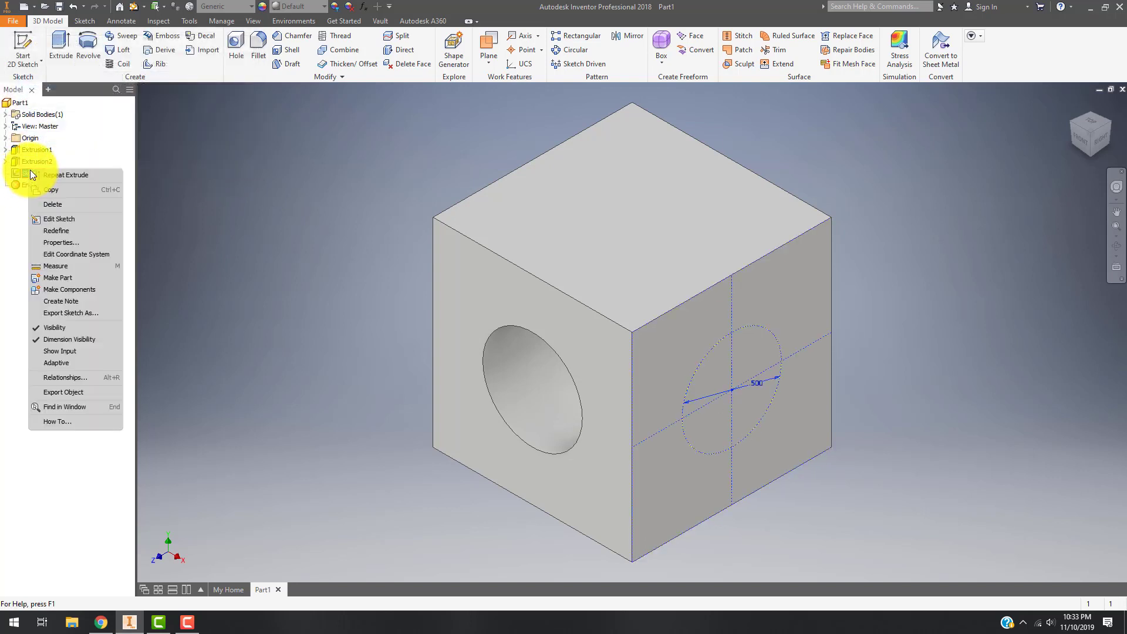
{"action": "left_click", "coordinate": [78, 222]}
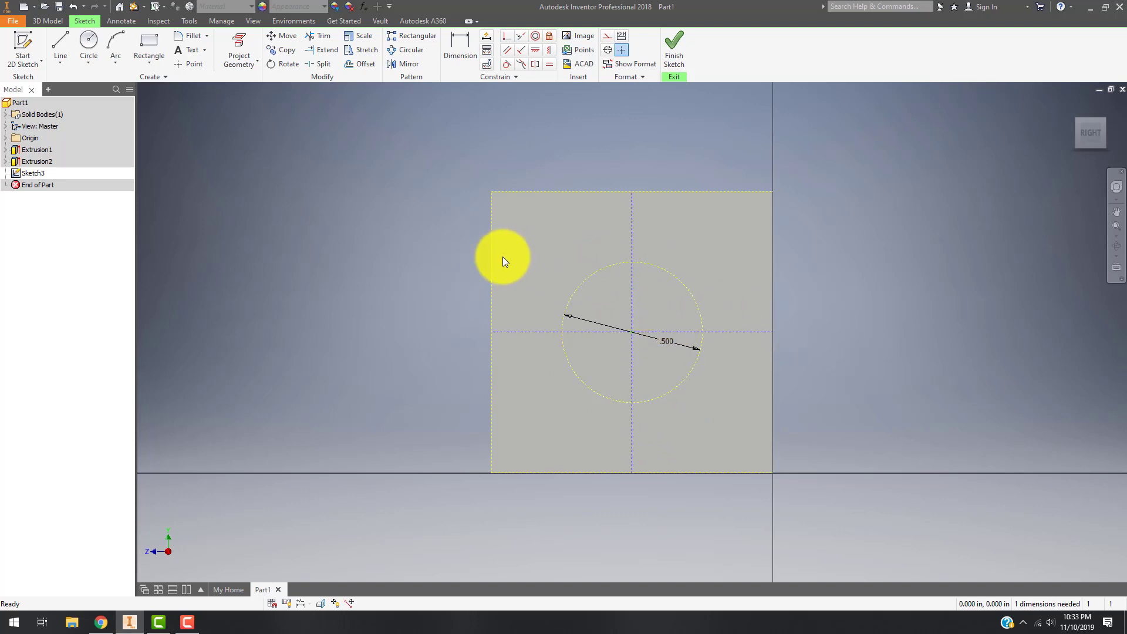
{"action": "left_click", "coordinate": [675, 283]}
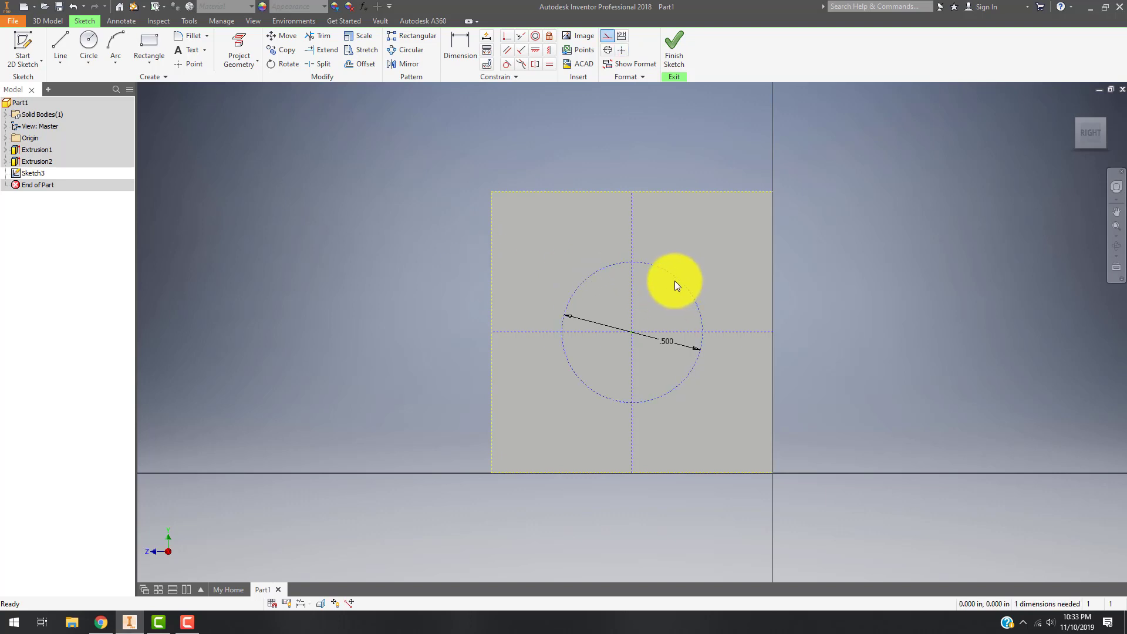
{"action": "left_click", "coordinate": [607, 36]}
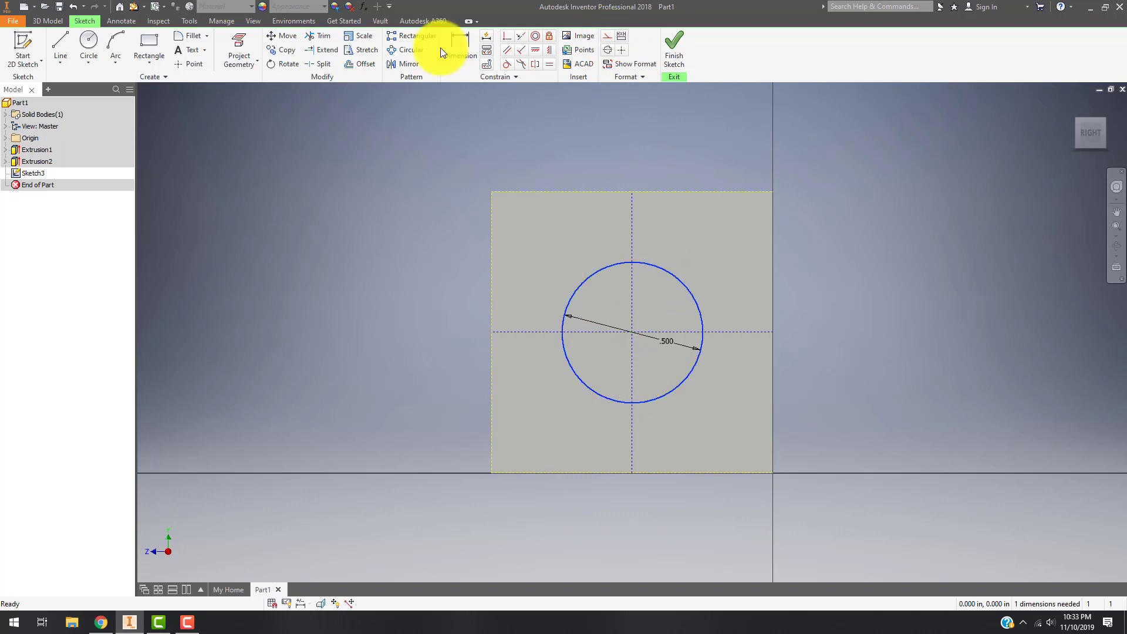
{"action": "left_click", "coordinate": [676, 47]}
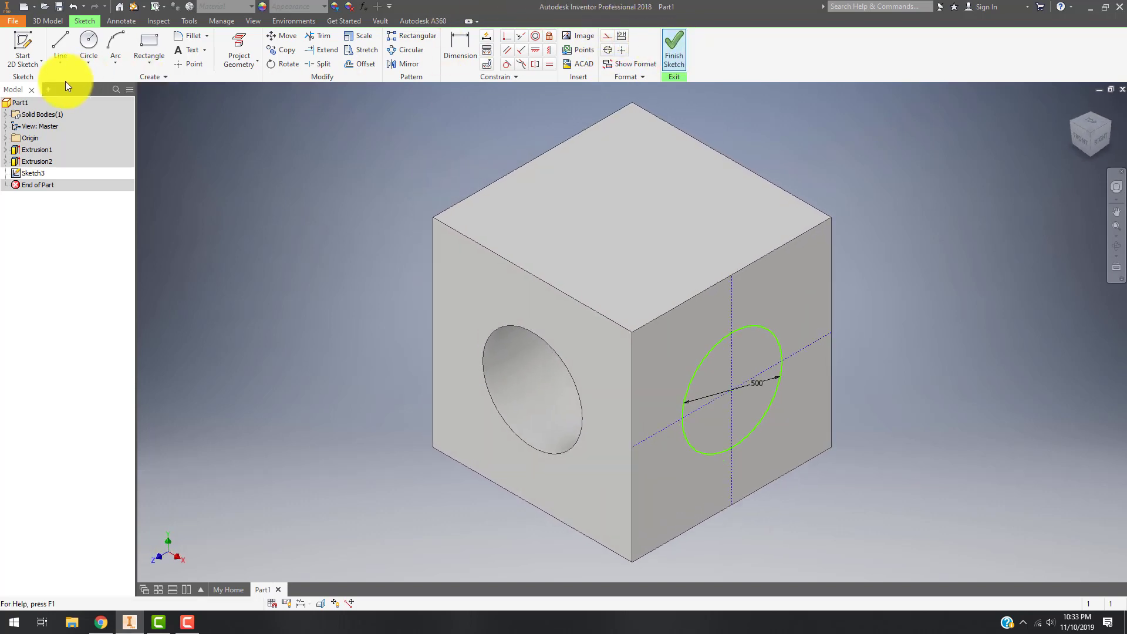
- Extrude the .500 circle as a Cut through the cube's right face
{"action": "left_click", "coordinate": [65, 45]}
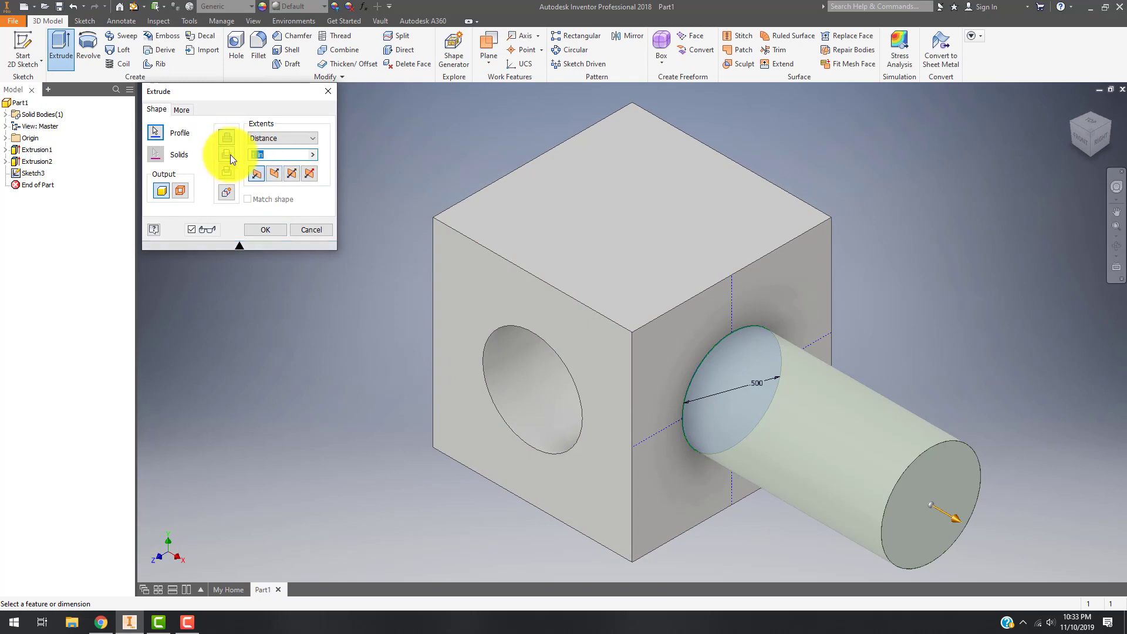
{"action": "left_click", "coordinate": [230, 154]}
{"action": "left_click", "coordinate": [260, 231]}
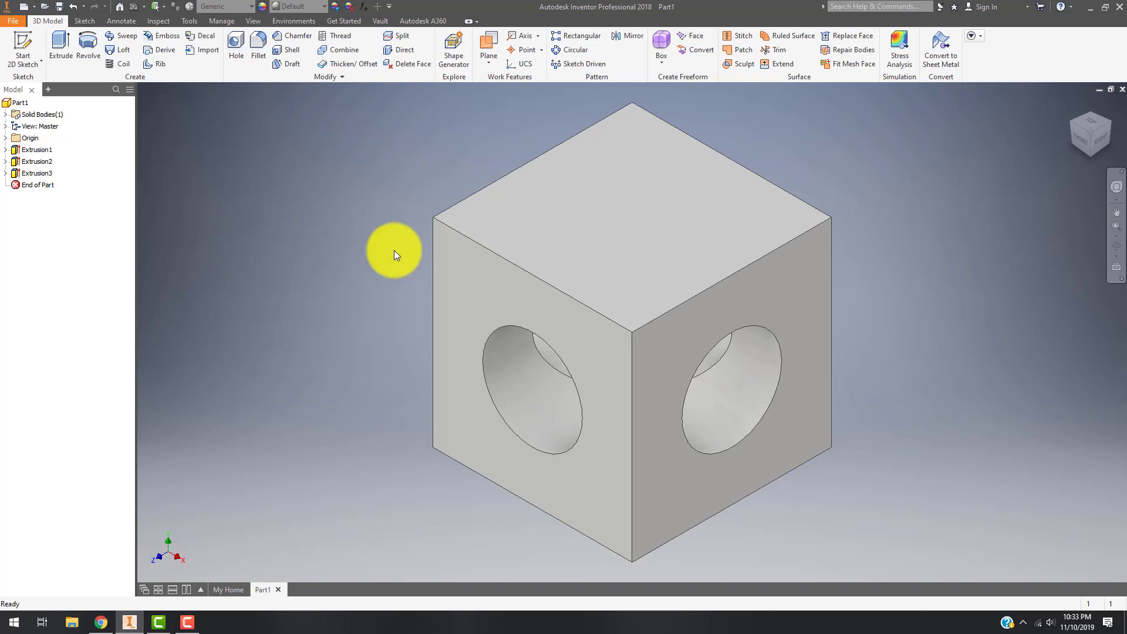
- Start Sketch4 on the top face and draw a construction diagonal from top-left to bottom-right corner
{"action": "right_click", "coordinate": [611, 249]}
{"action": "left_click", "coordinate": [613, 281]}
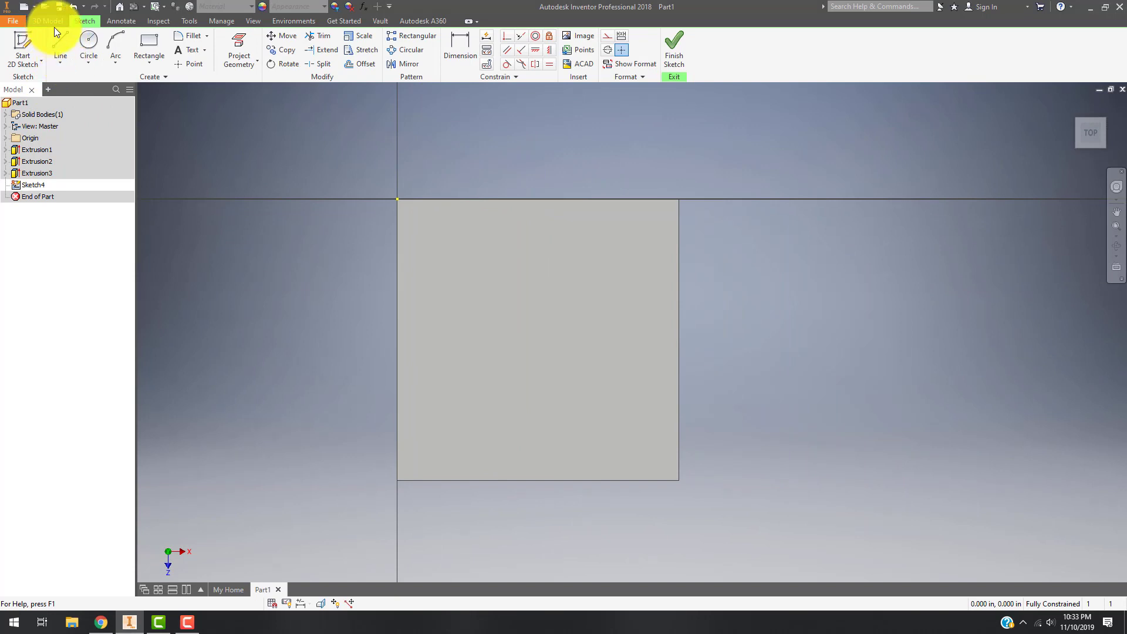
{"action": "left_click", "coordinate": [61, 47]}
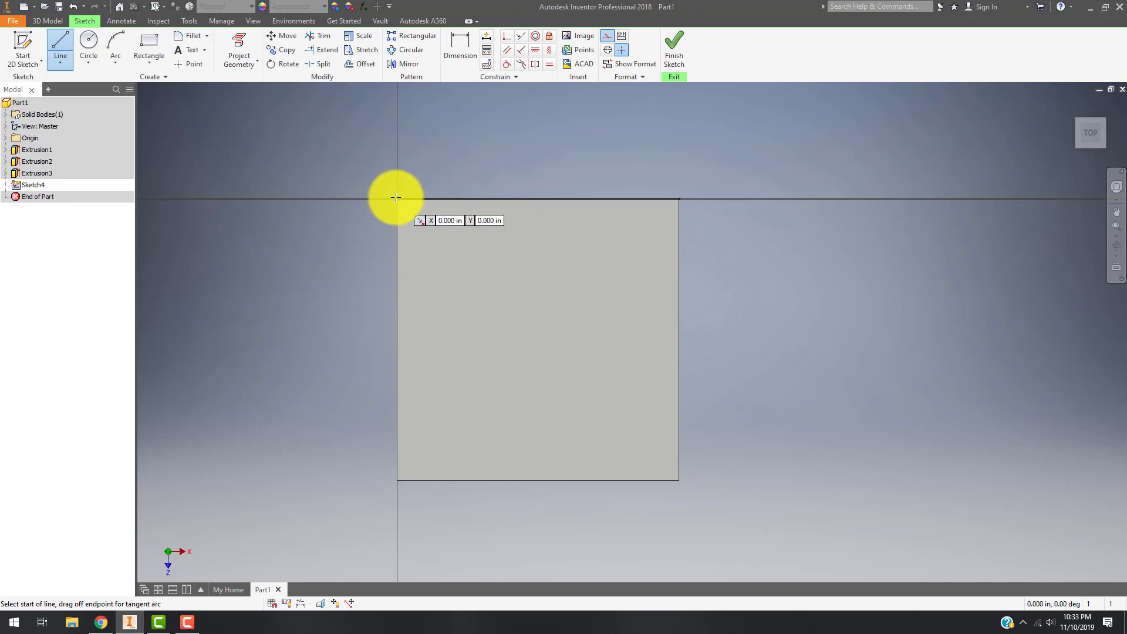
{"action": "left_click", "coordinate": [397, 199]}
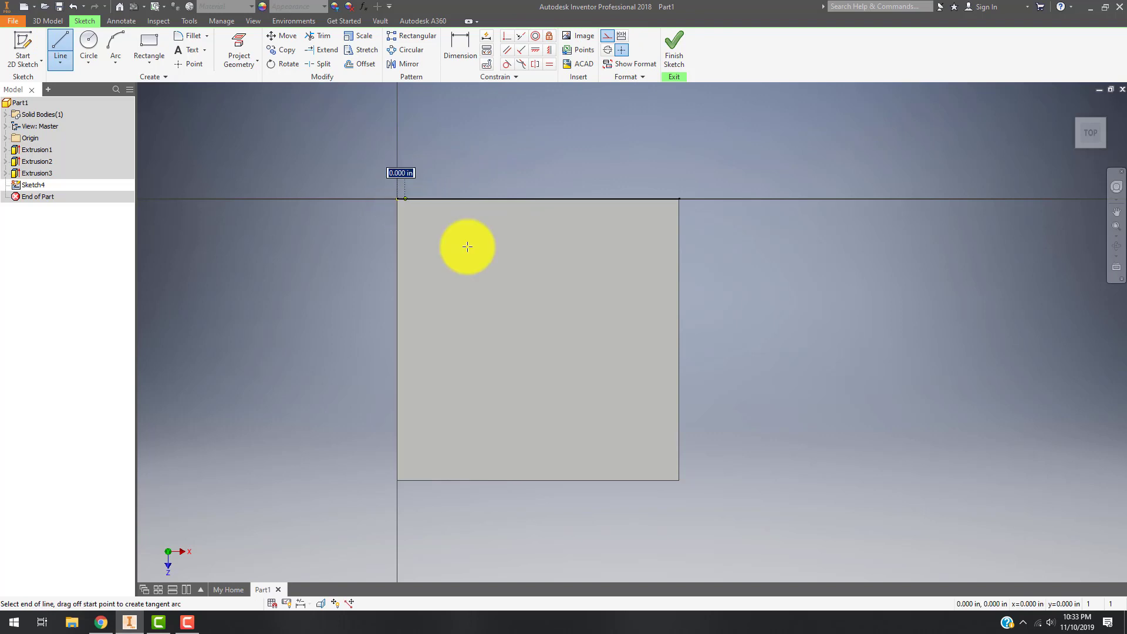
{"action": "left_click", "coordinate": [680, 479]}
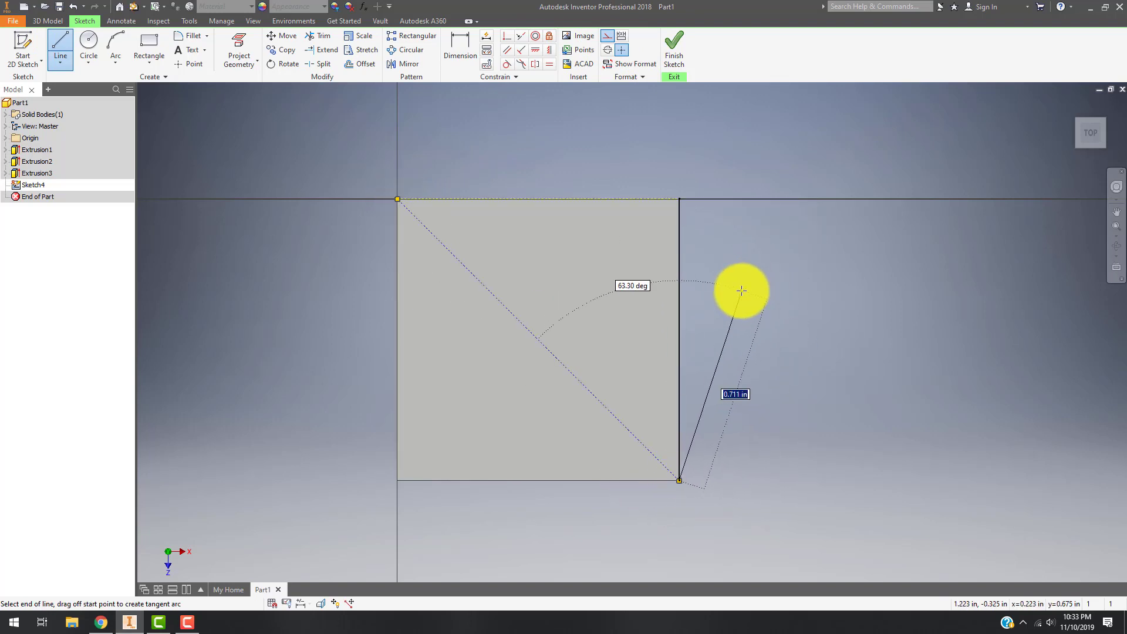
{"action": "key", "text": "Escape"}
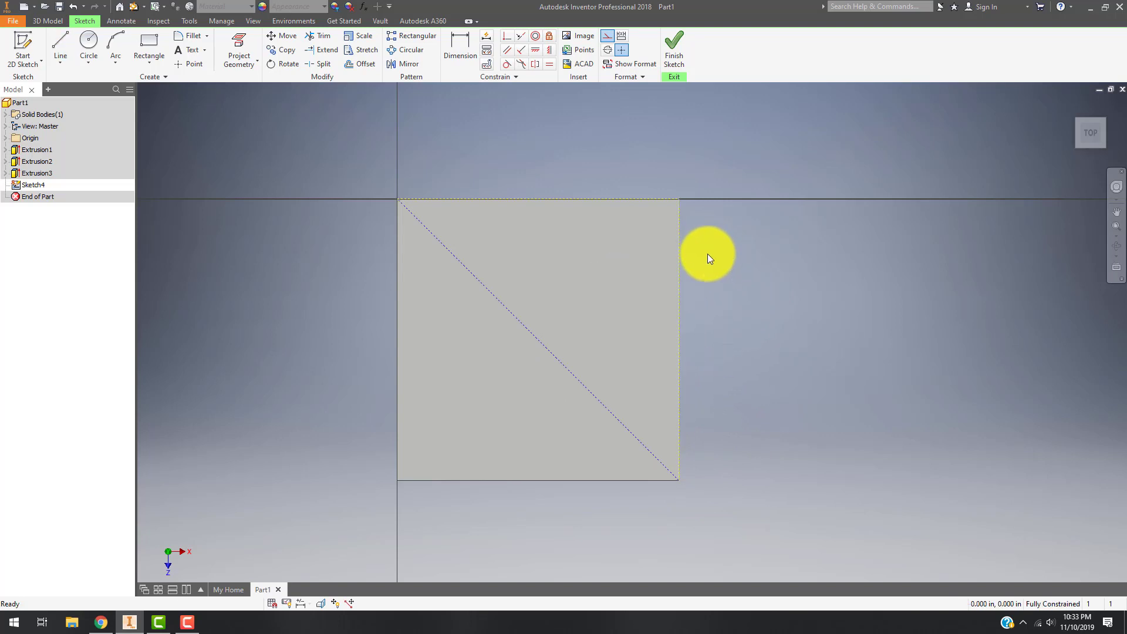
- Draw the second construction diagonal from the top-right to the bottom-left corner
{"action": "key", "text": "l"}
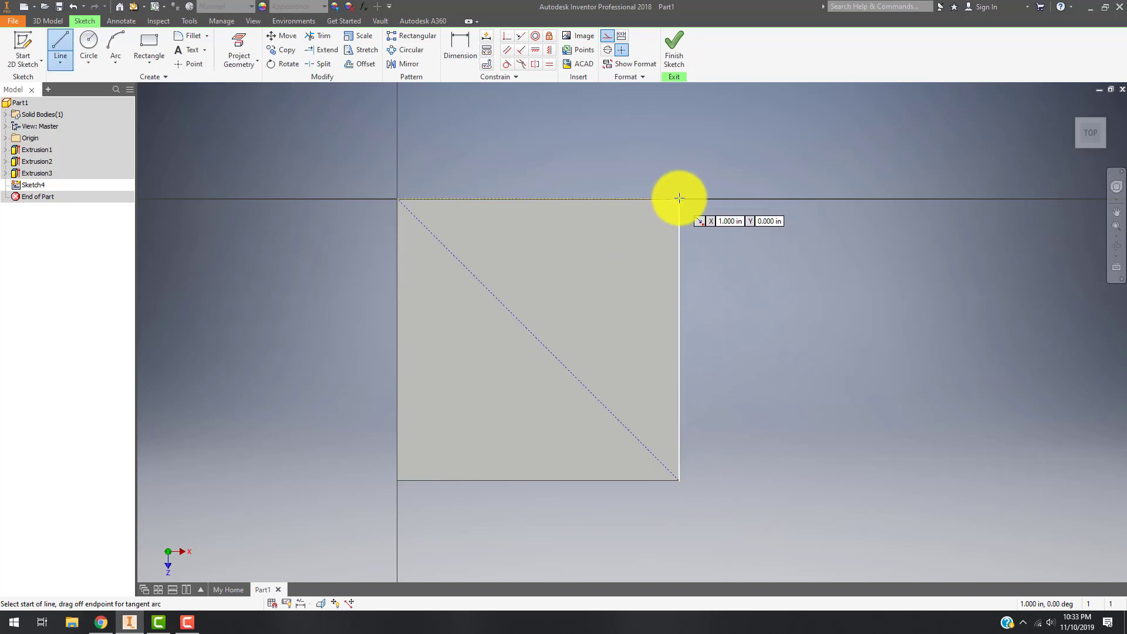
{"action": "left_click", "coordinate": [679, 199]}
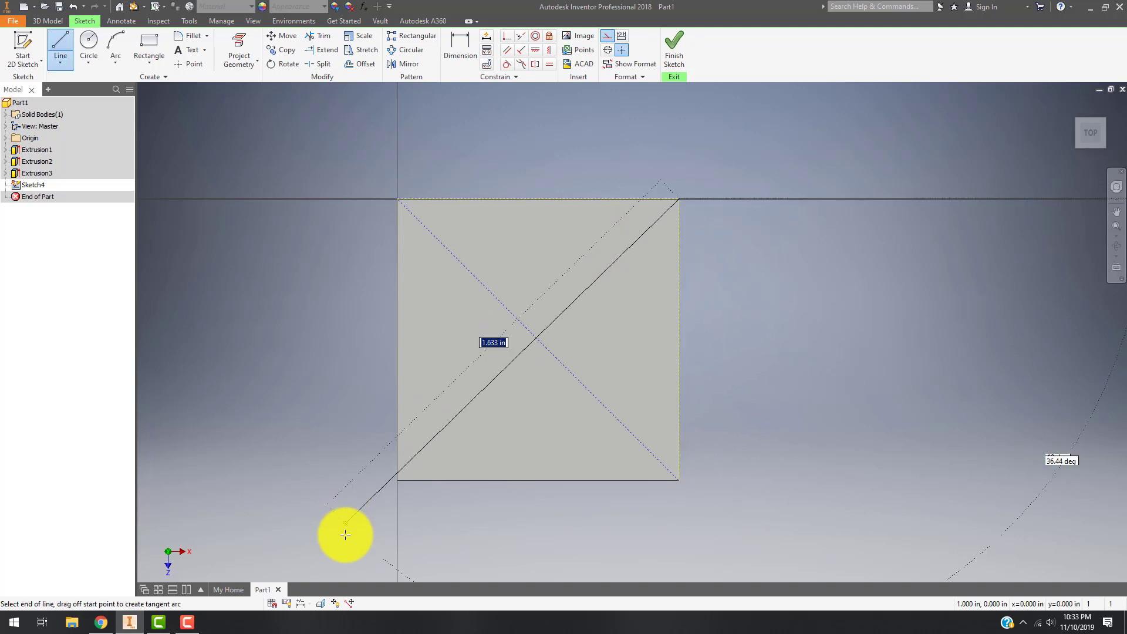
{"action": "left_click", "coordinate": [396, 478]}
{"action": "key", "text": "Escape"}
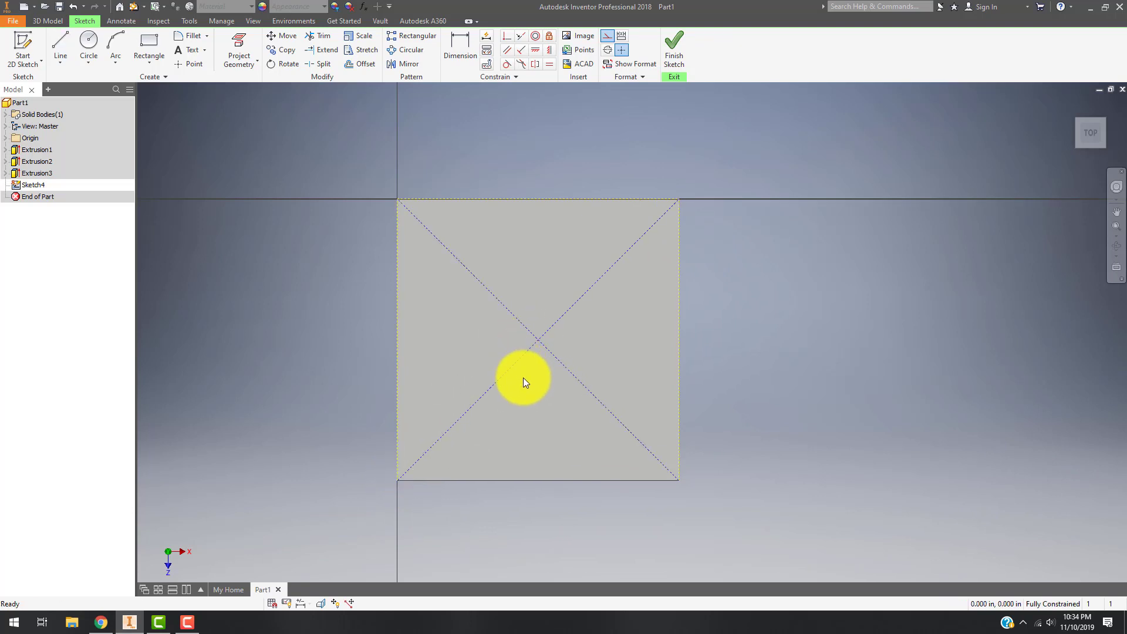
- Draw a 0.5 in circle centred where the two diagonals cross
{"action": "left_click", "coordinate": [87, 42]}
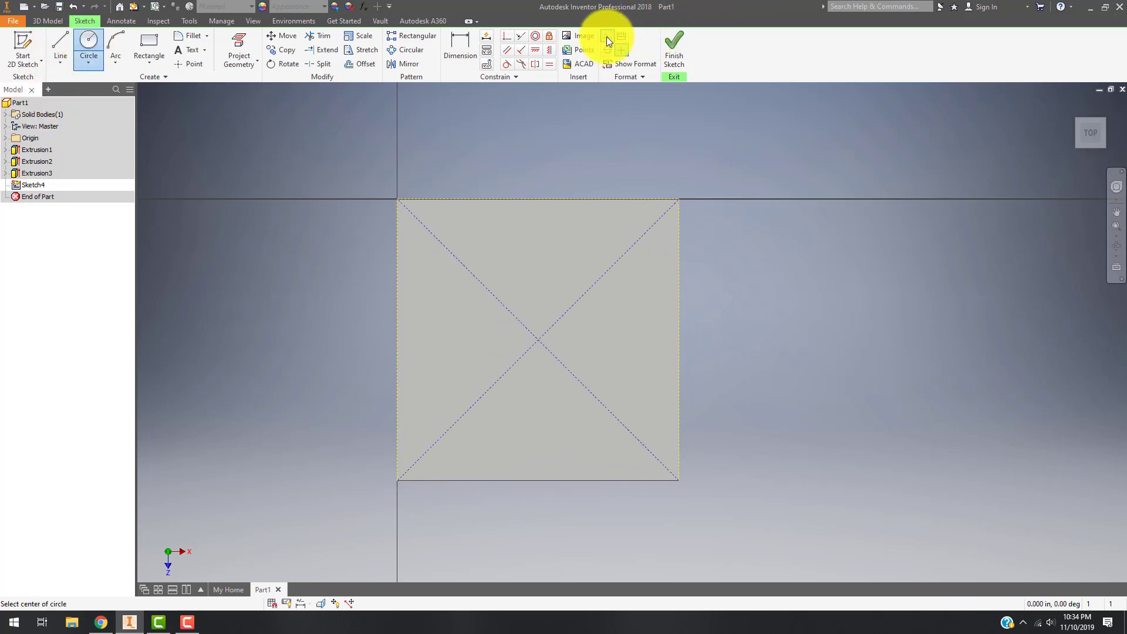
{"action": "left_click", "coordinate": [537, 340]}
{"action": "type", "text": "0.5"}
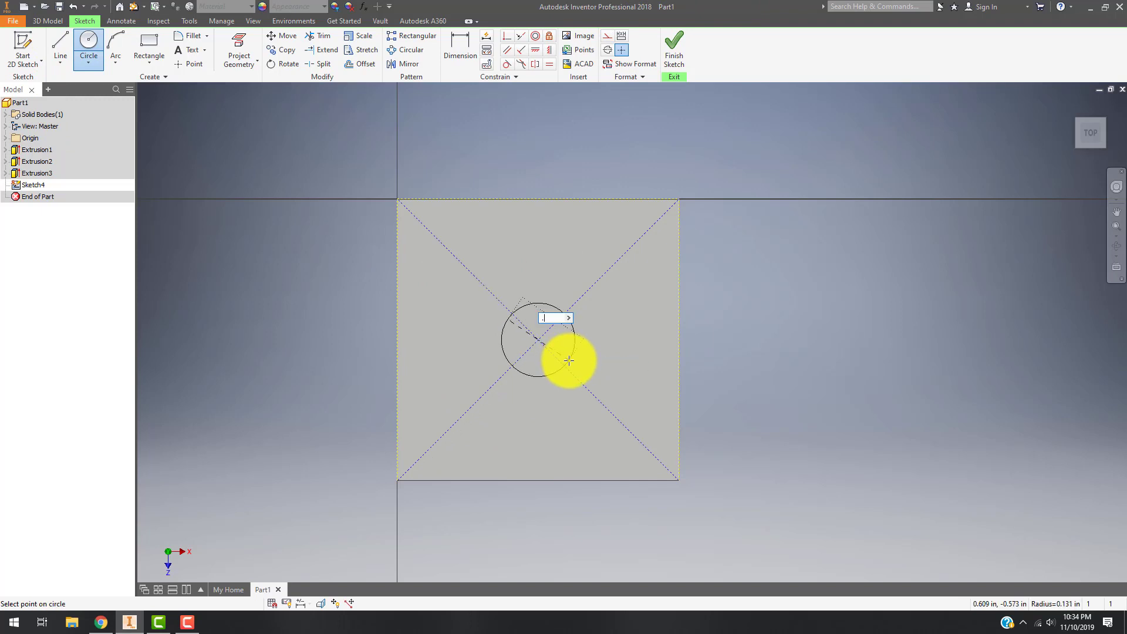
{"action": "key", "text": "Return"}
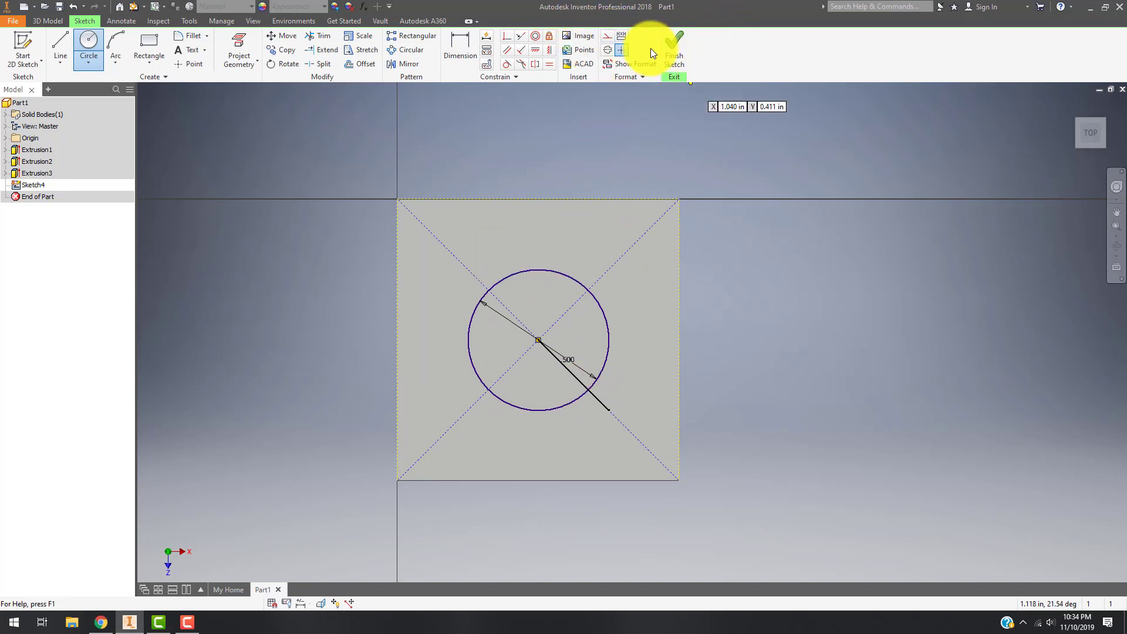
- Finish the sketch and extrude the circle as a Cut through the top face
{"action": "left_click", "coordinate": [678, 43]}
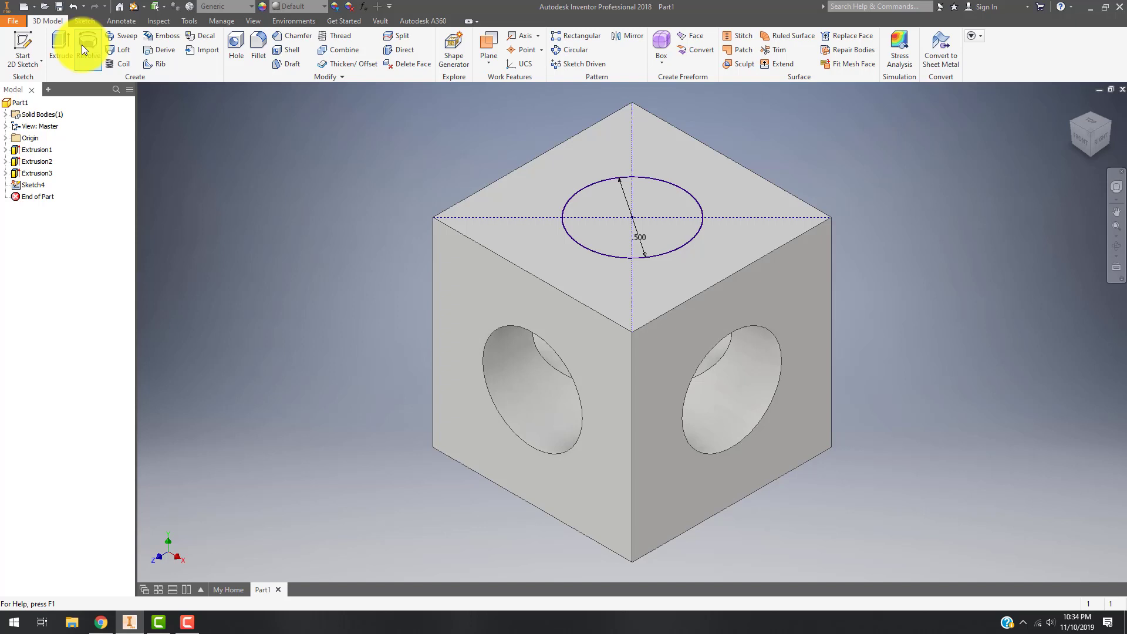
{"action": "left_click", "coordinate": [61, 43]}
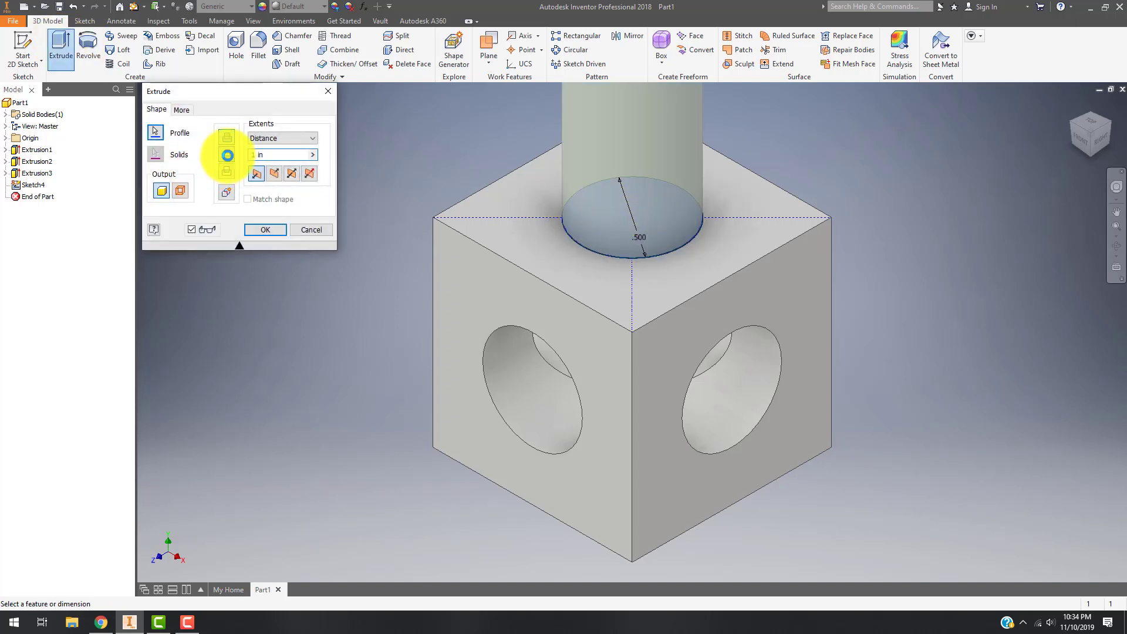
{"action": "left_click", "coordinate": [227, 156]}
{"action": "left_click", "coordinate": [264, 229]}
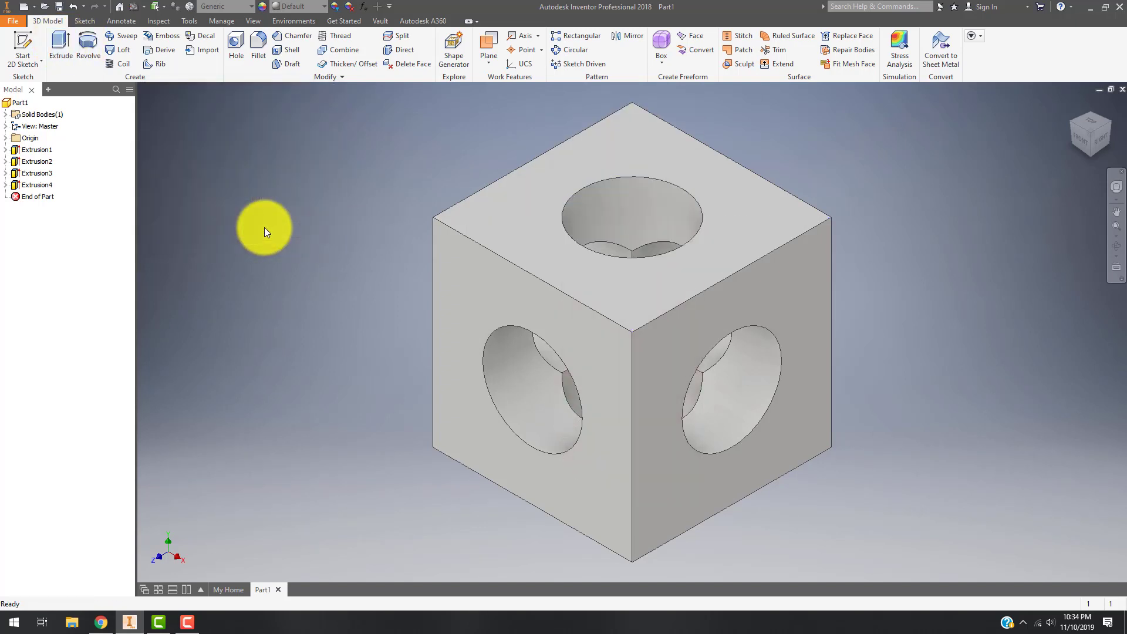